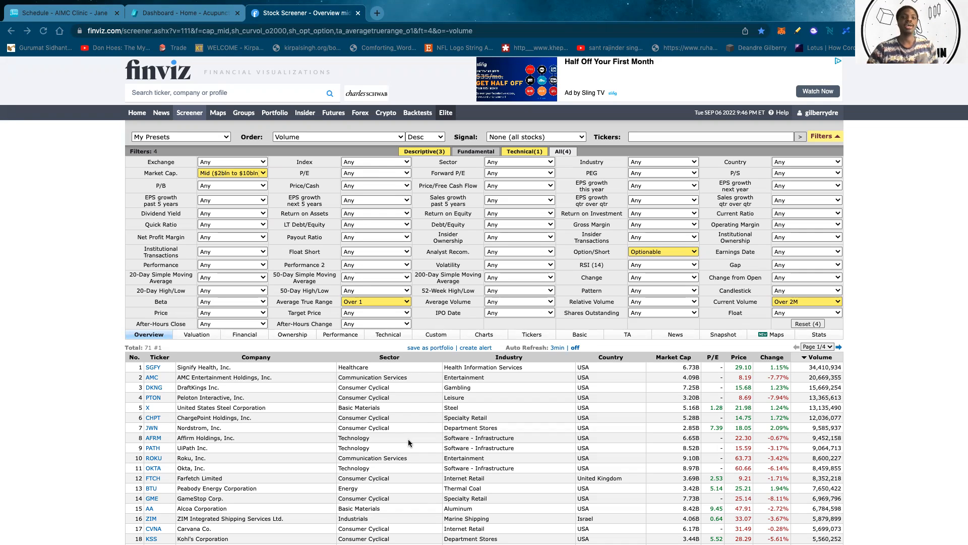
scroll(408, 443, "down", 1)
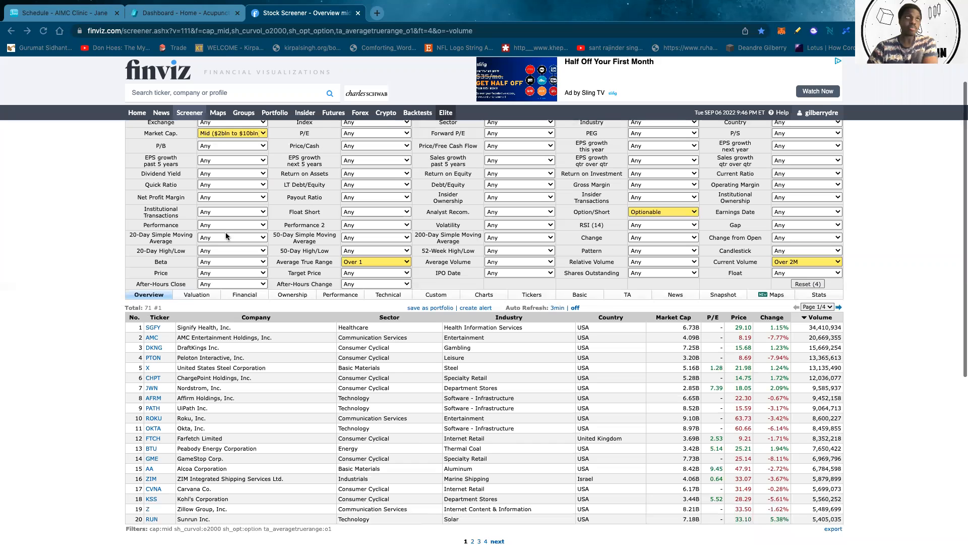
scroll(226, 232, "up", 1)
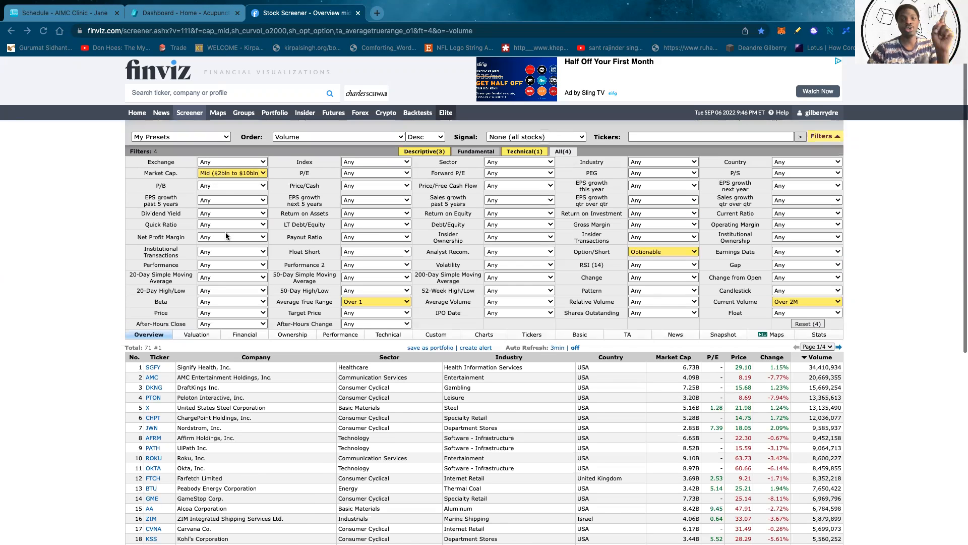
left_click(227, 178)
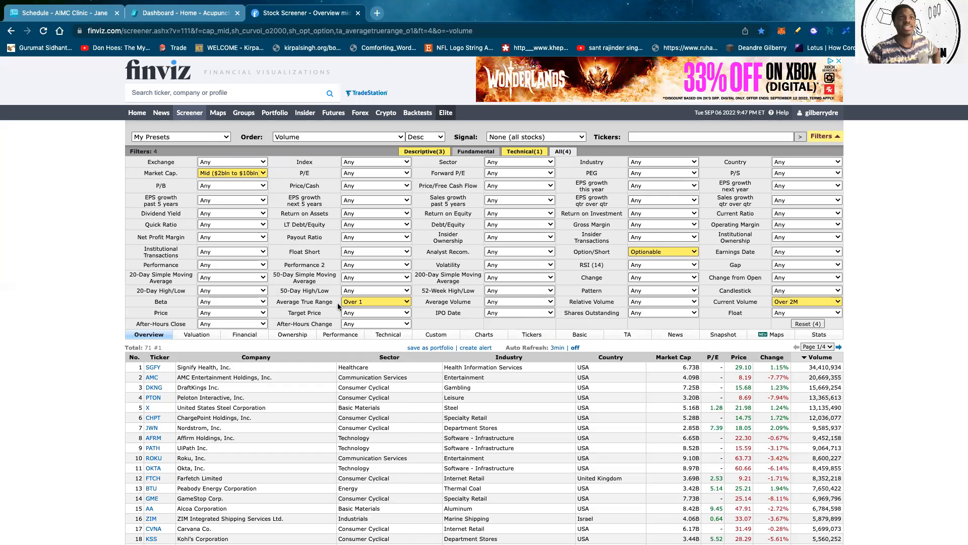
- Choose Over 1 for the Average True Range filter and Optionable for the Option/Short filter
left_click(365, 302)
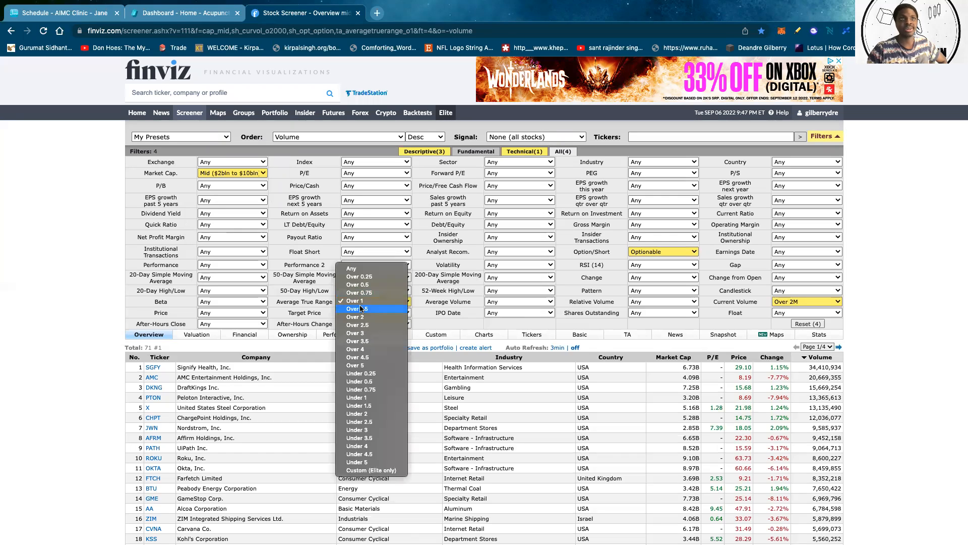
left_click(360, 303)
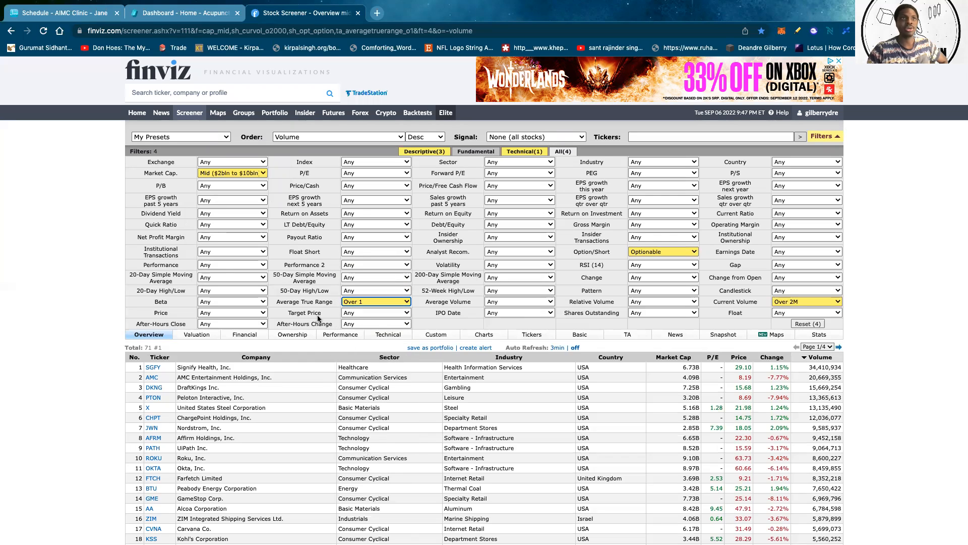
left_click(79, 360)
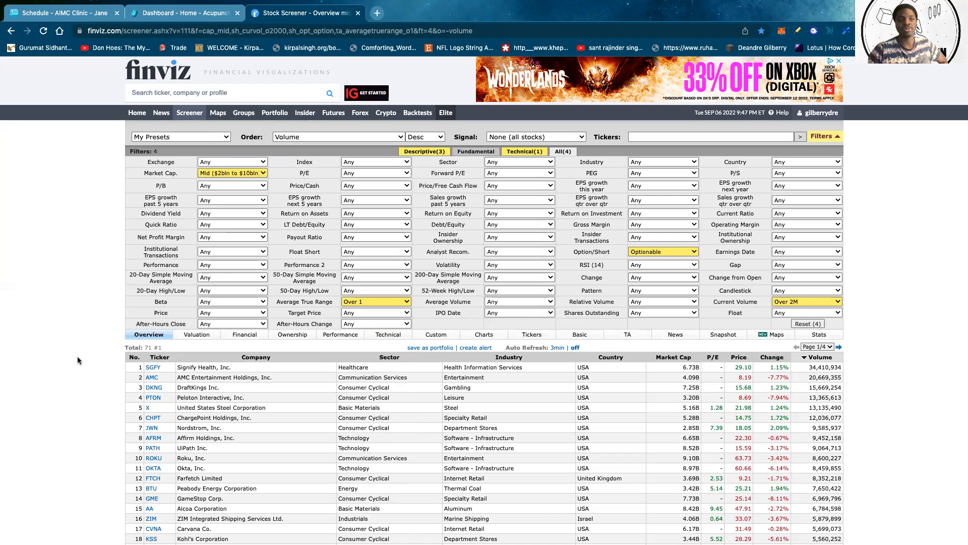
left_click(366, 302)
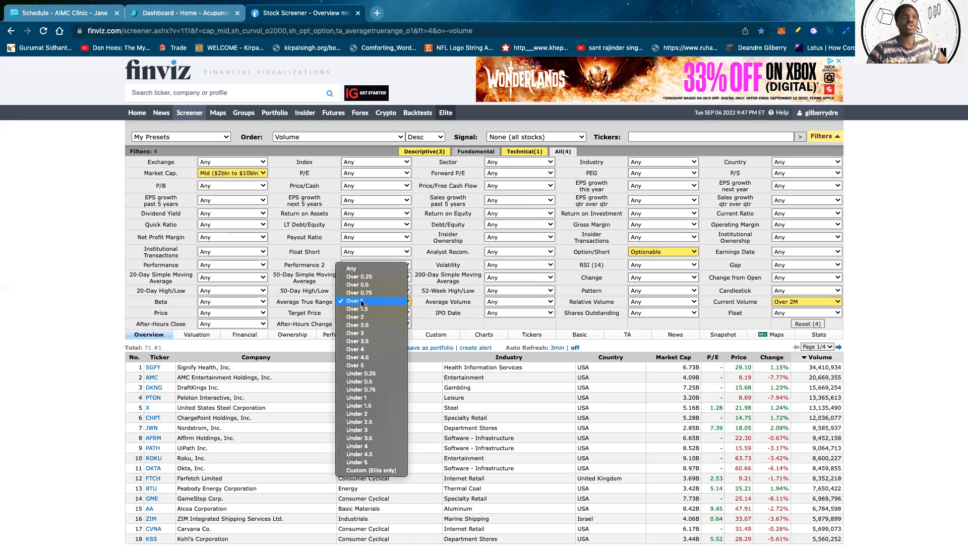
left_click(362, 303)
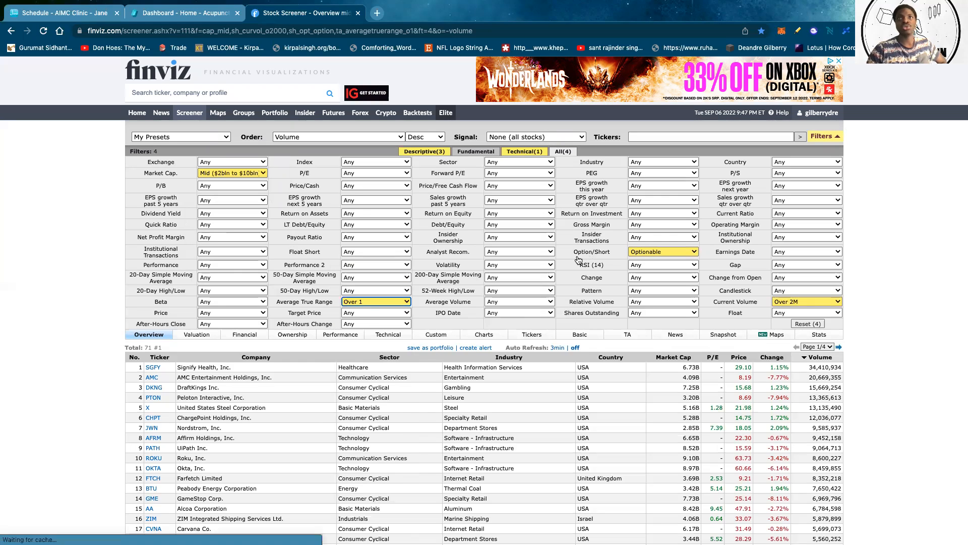
left_click(642, 252)
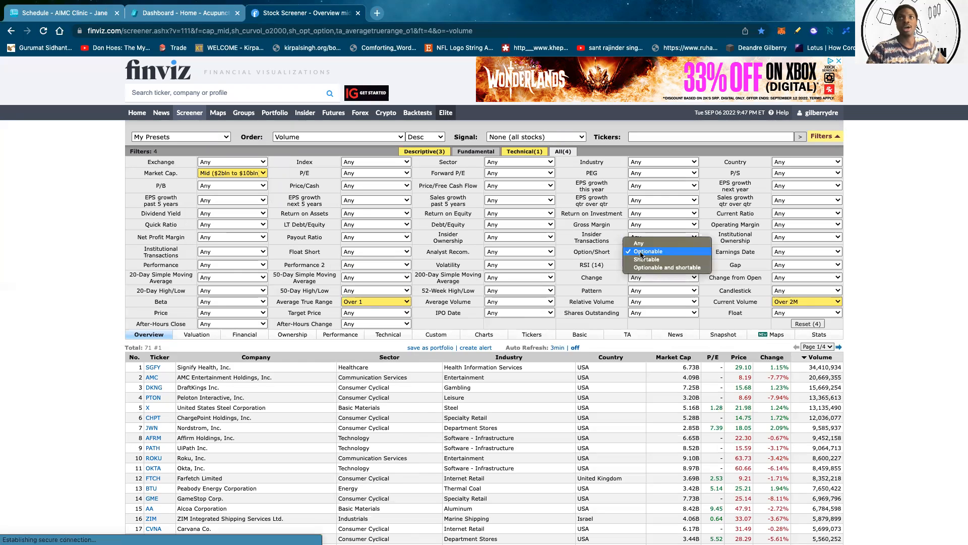
left_click(633, 251)
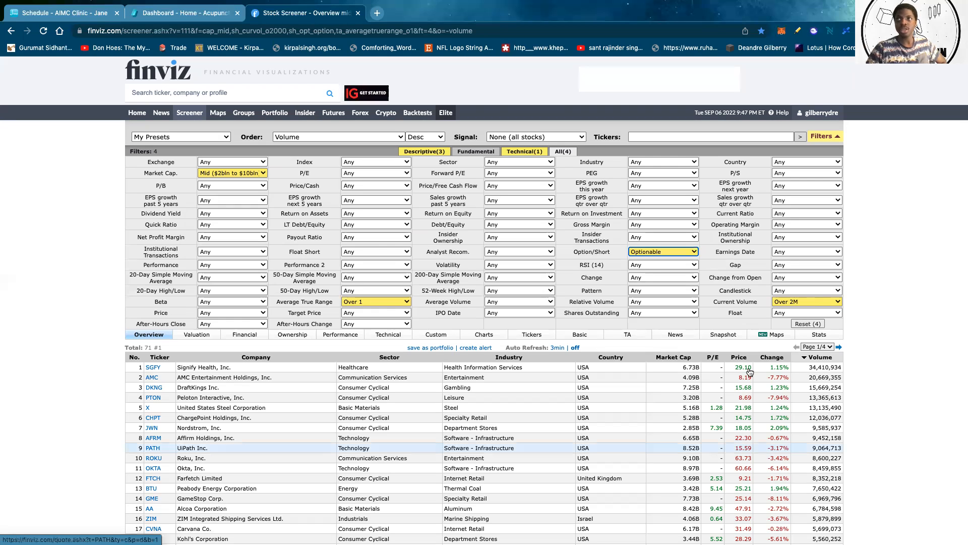
- Set the Current Volume filter to Over 5M
left_click(797, 301)
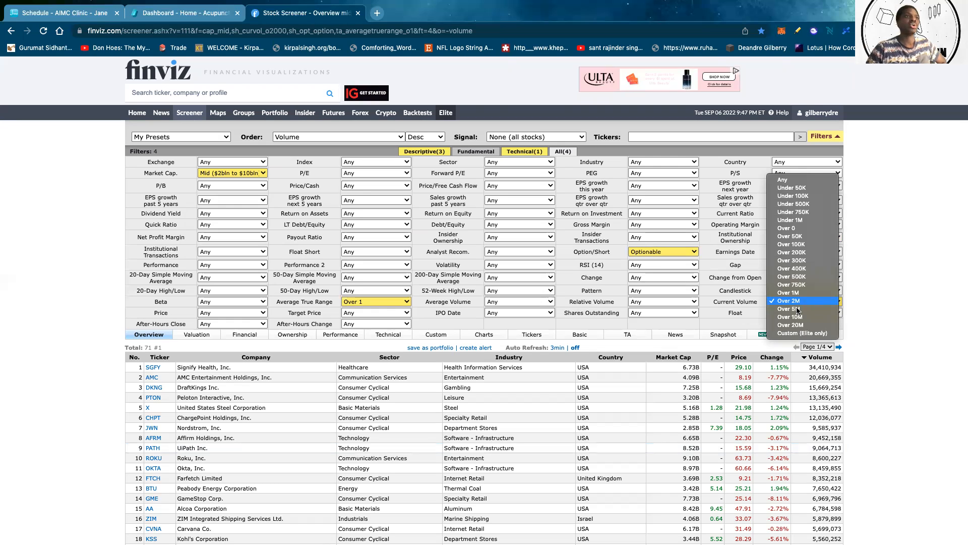
left_click(790, 308)
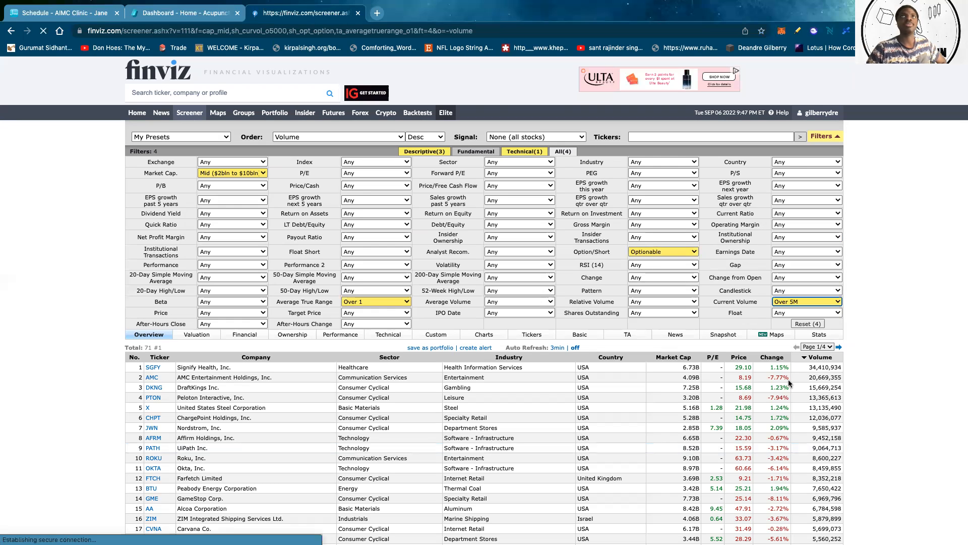
scroll(788, 379, "down", 1)
scroll(789, 379, "down", 1)
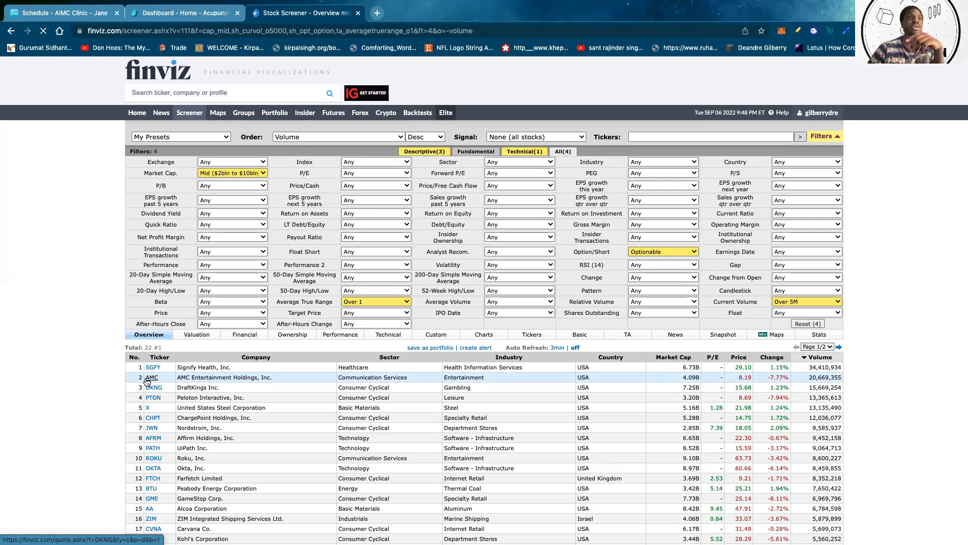
- Preview the daily price charts of the listed mid-cap tickers, including AMC, DKNG, PTON, PATH and CVNA
scroll(146, 381, "down", 2)
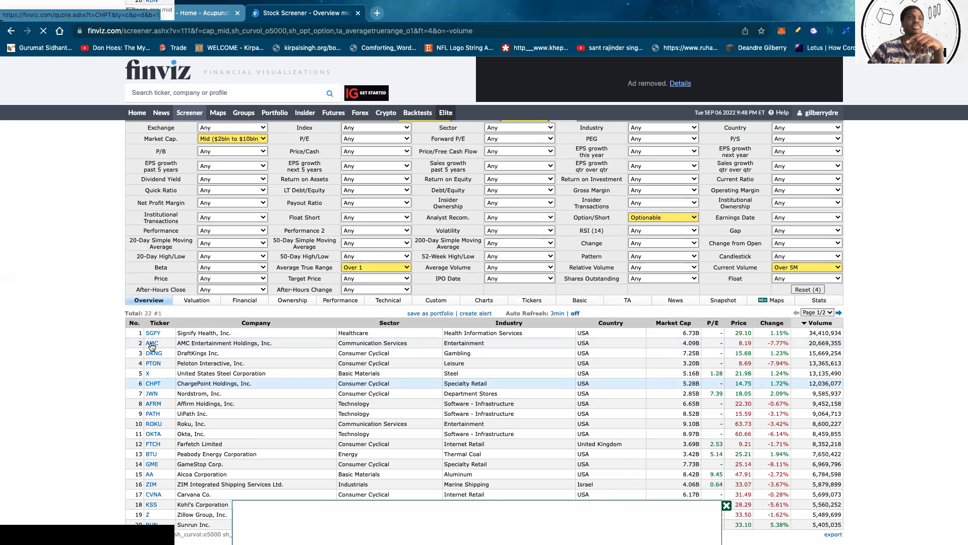
mouse_move(151, 347)
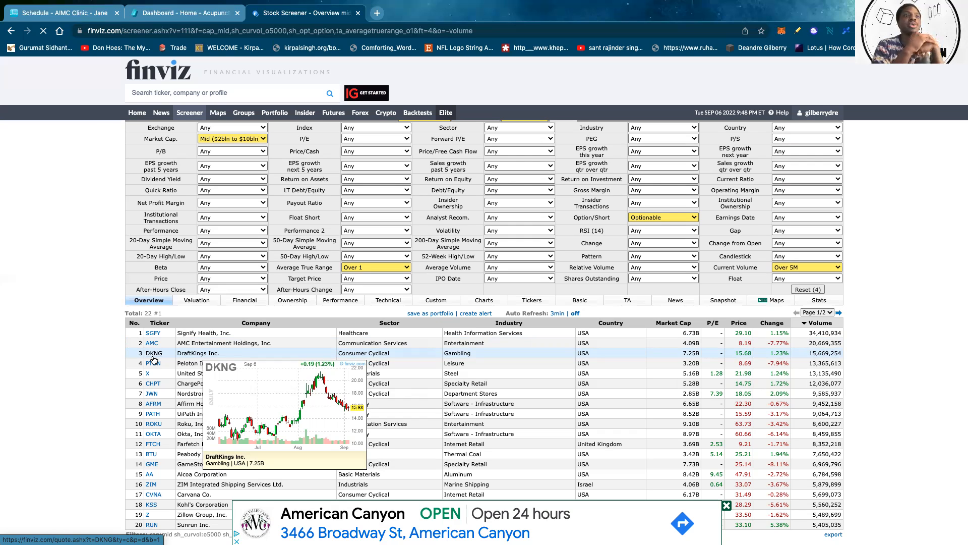
mouse_move(154, 365)
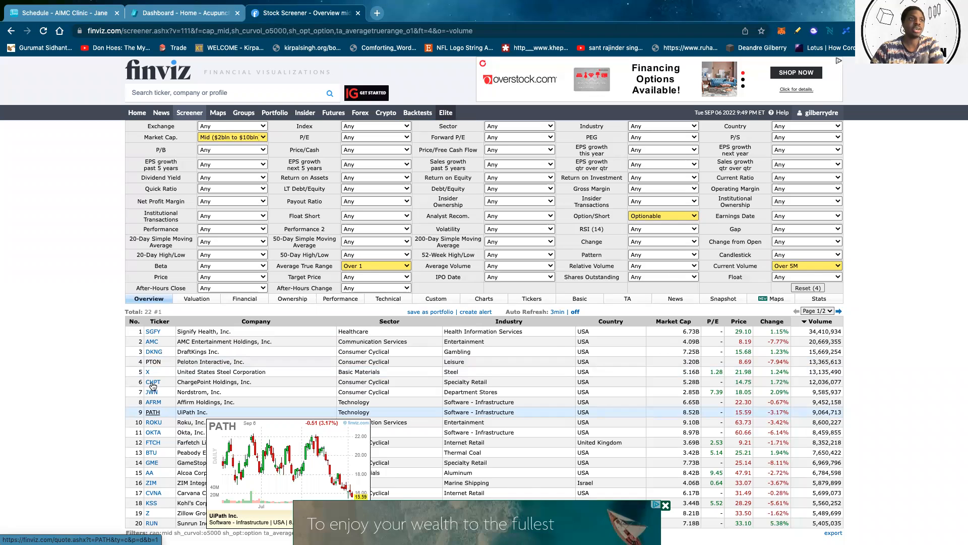
scroll(154, 388, "down", 1)
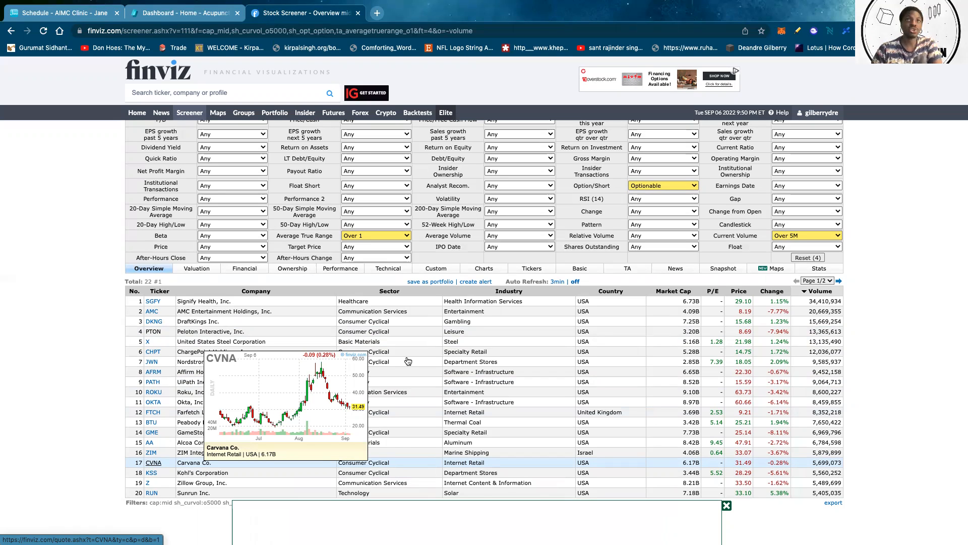
- Change the Market Cap. filter to Large ($10bln to $200bln)
scroll(322, 306, "up", 2)
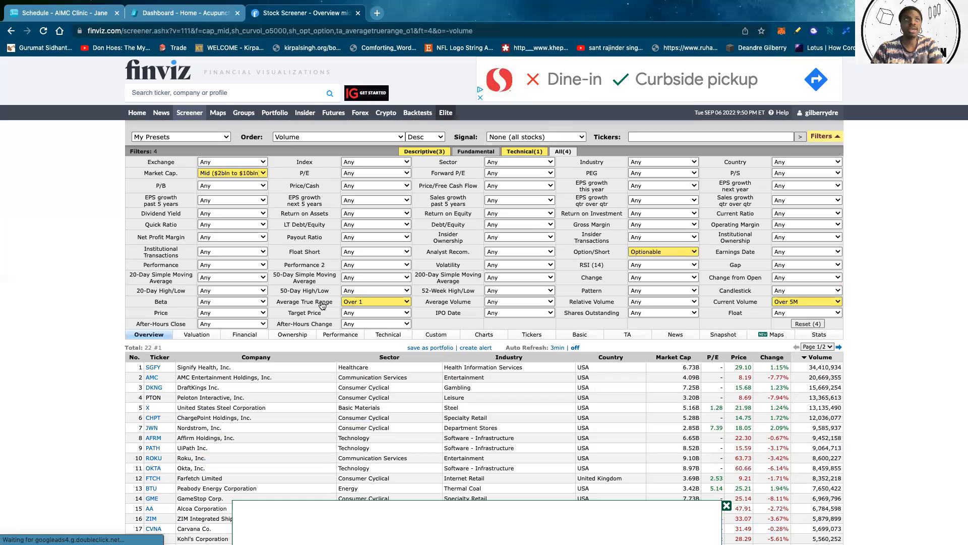
left_click(210, 173)
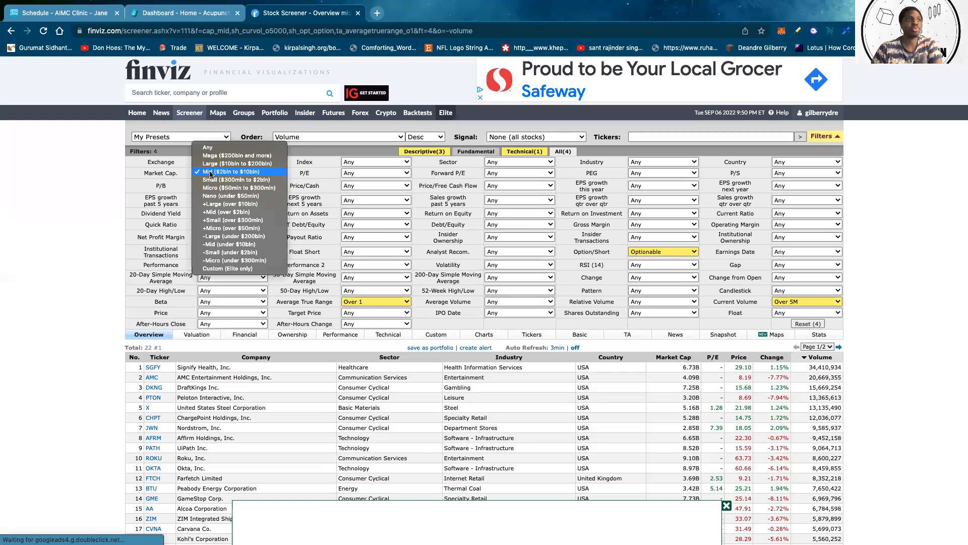
left_click(210, 164)
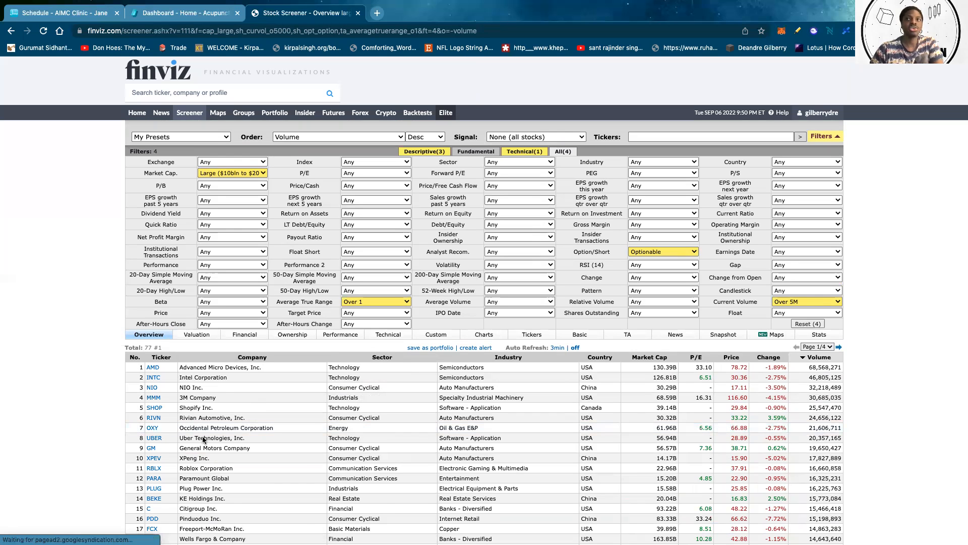
- Preview the daily price charts of the listed large-cap tickers, including RIVN, XPEV and PDD
mouse_move(166, 419)
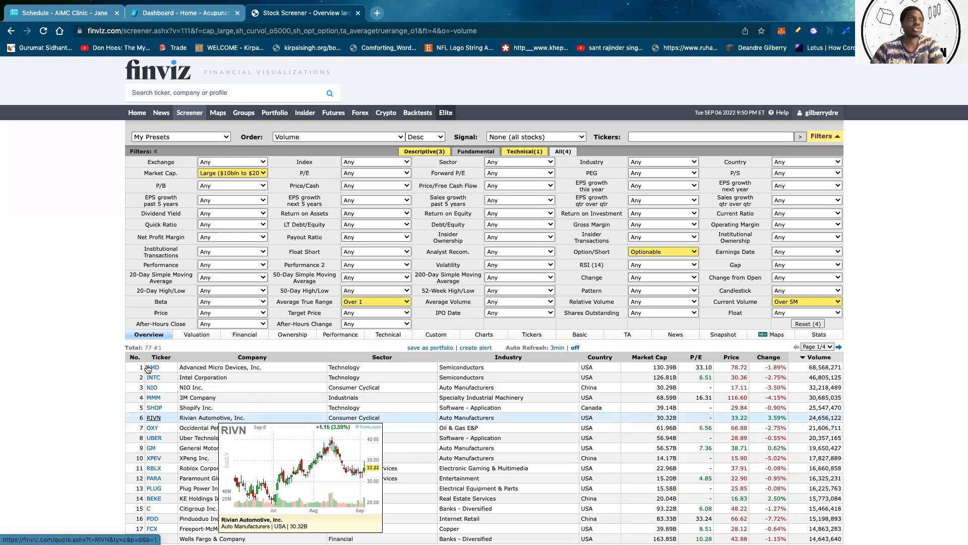
mouse_move(150, 375)
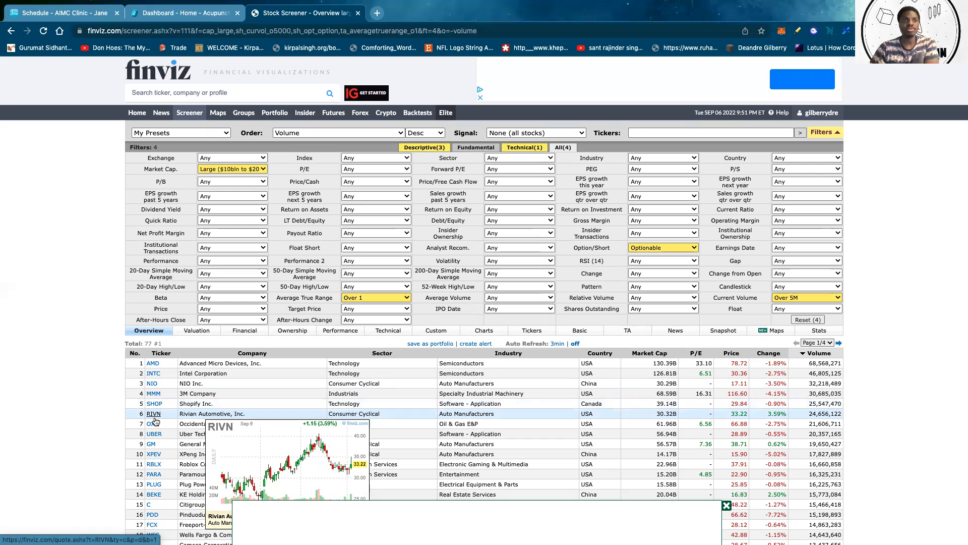
scroll(155, 403, "down", 2)
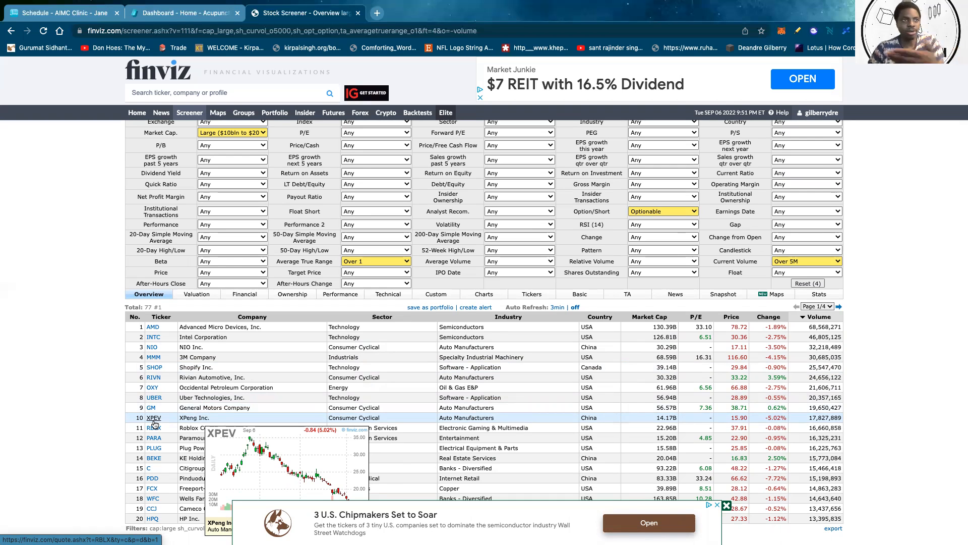
scroll(154, 424, "down", 1)
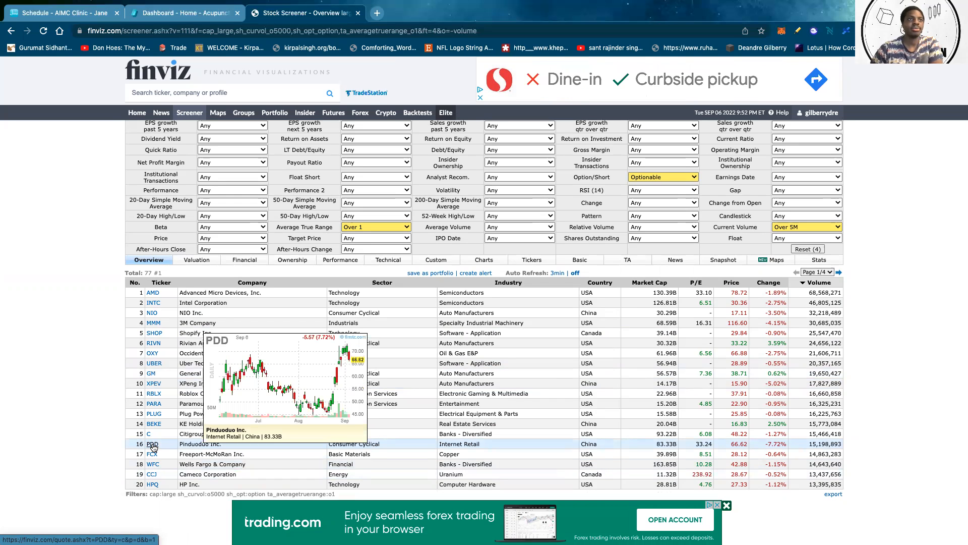
- Change the Market Cap. filter to Mega ($200bln and more)
scroll(171, 176, "up", 3)
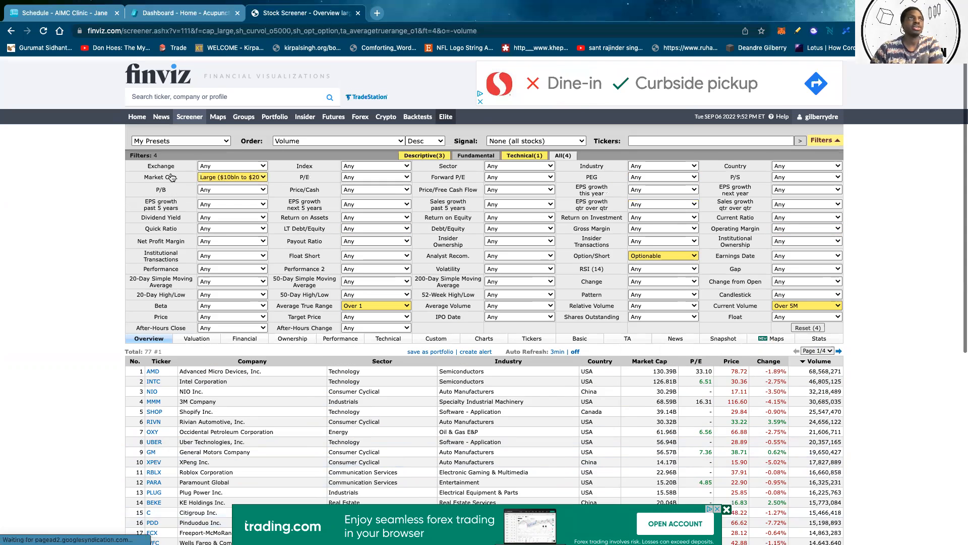
left_click(212, 174)
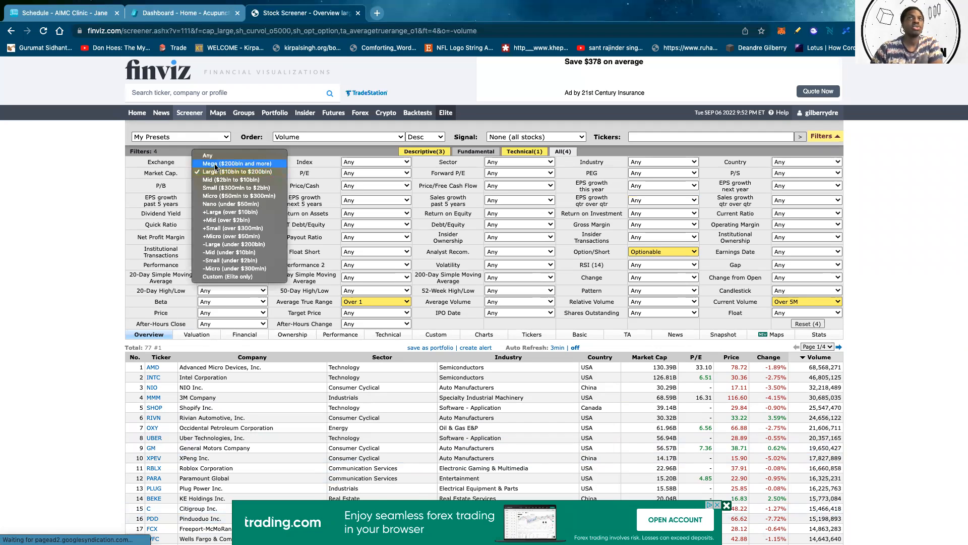
left_click(215, 165)
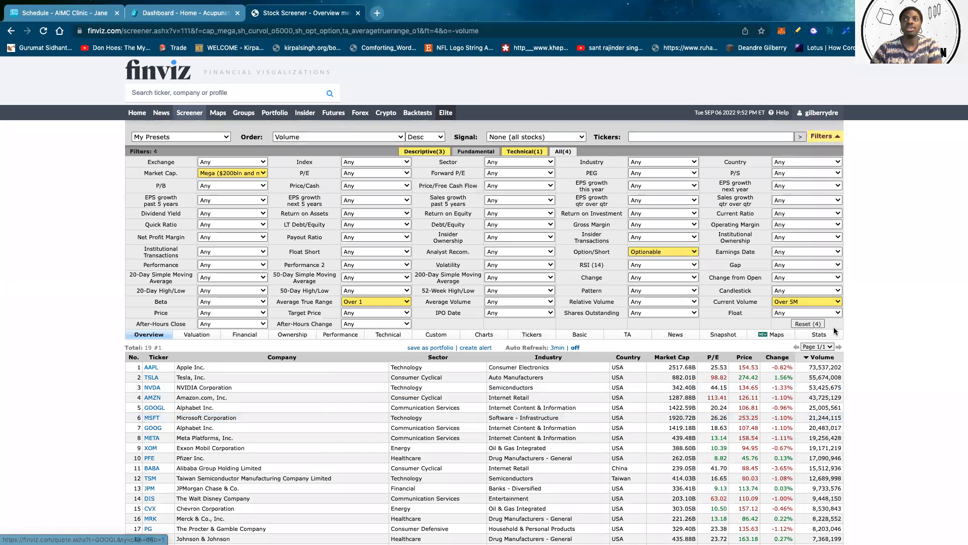
- Raise the Current Volume filter to Over 20M
left_click(814, 302)
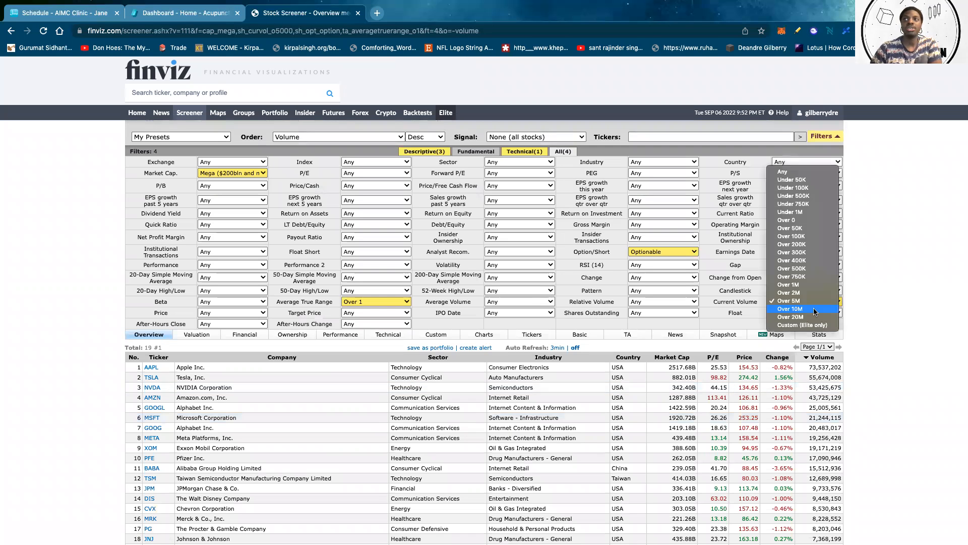
left_click(810, 301)
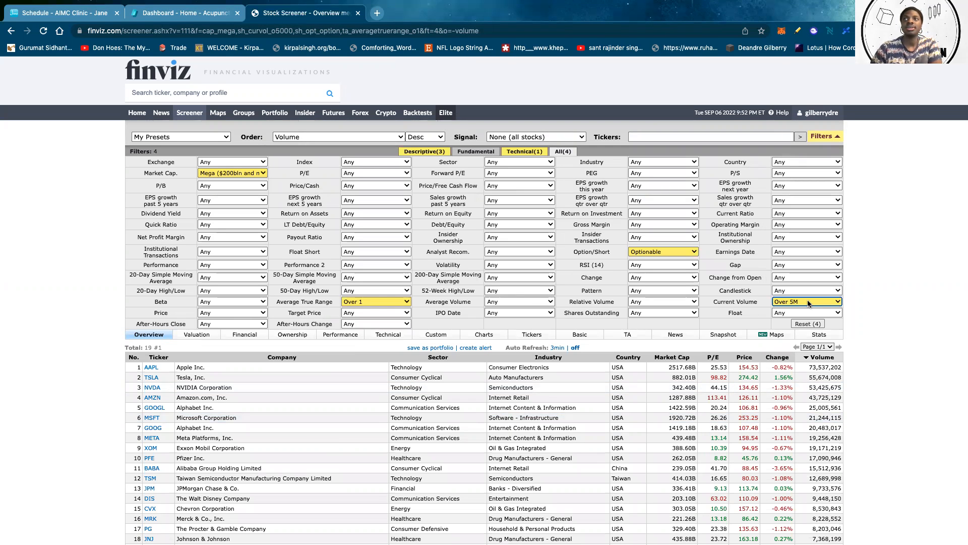
left_click(809, 301)
key("Escape")
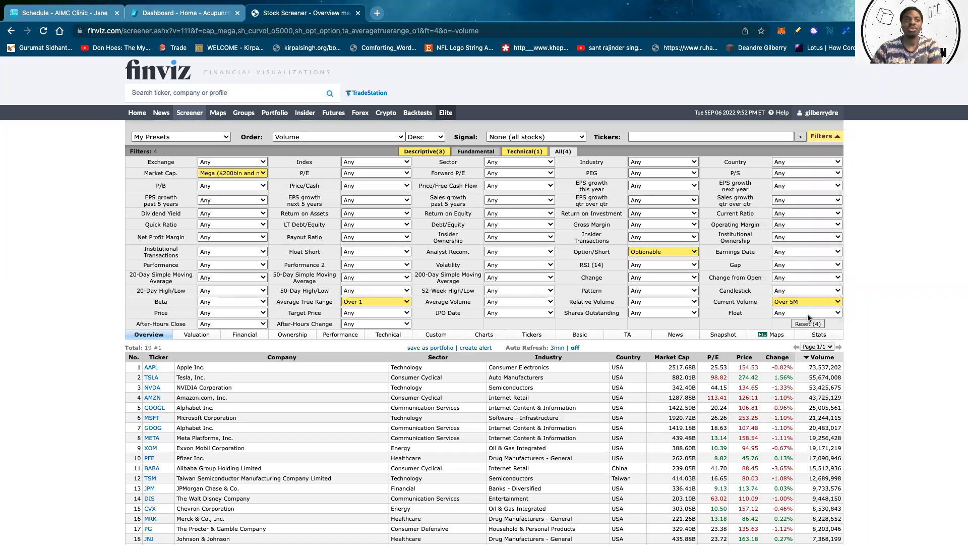
left_click(852, 337)
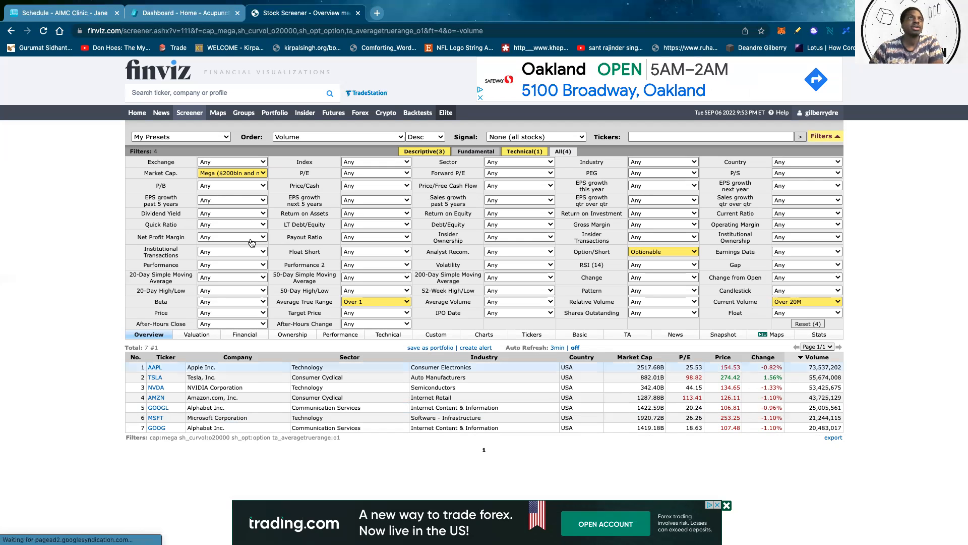
- Switch the Market Cap. filter back to Large ($10bln to $200bln) and preview the charts of listed tickers such as OXY and SHOP
left_click(231, 173)
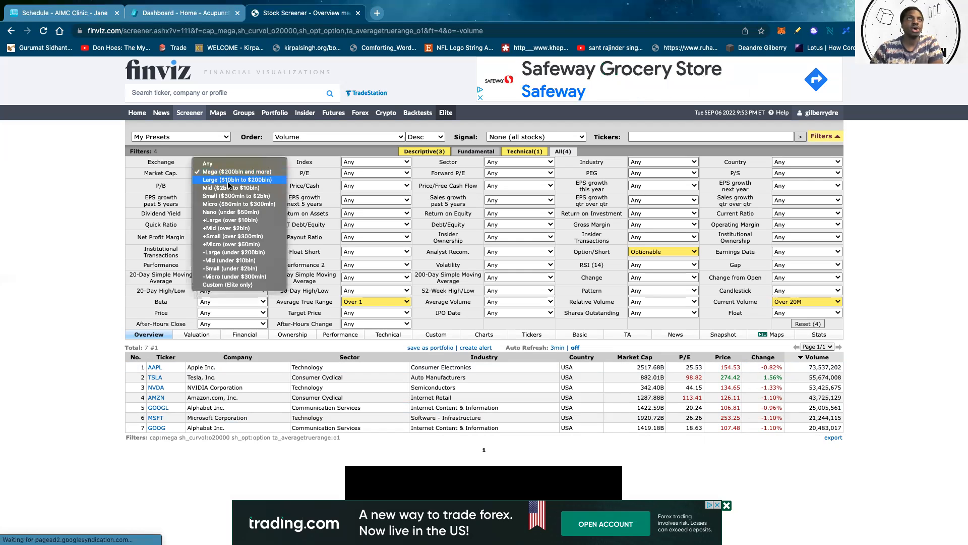
left_click(228, 181)
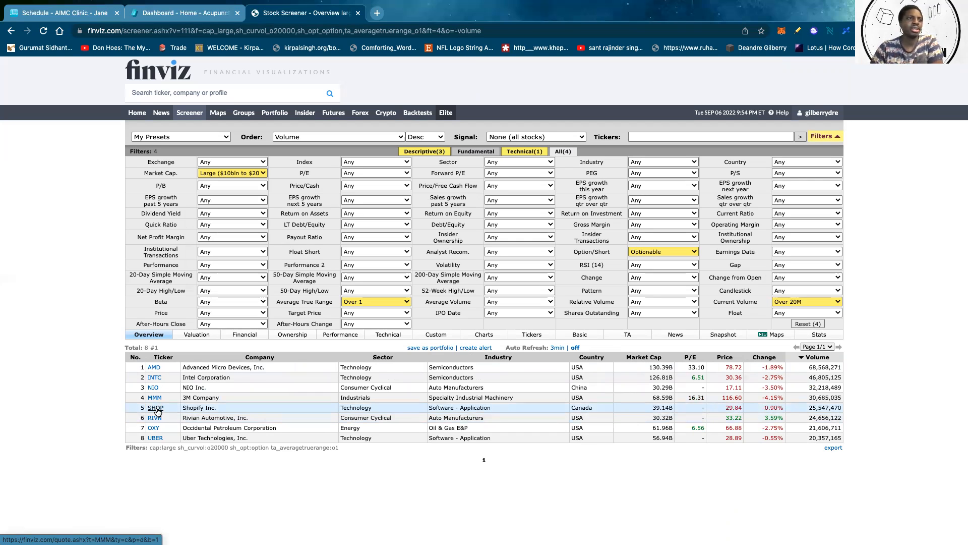
mouse_move(156, 441)
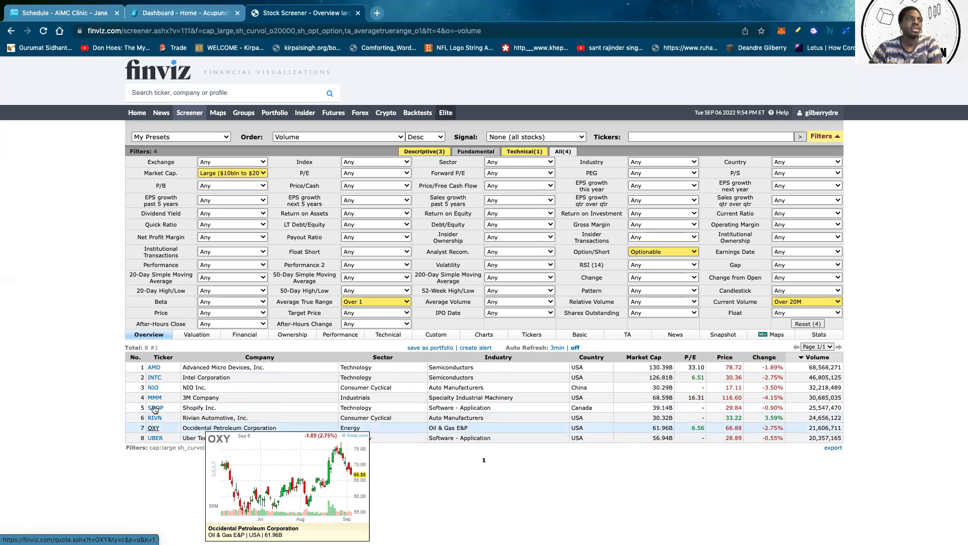
mouse_move(154, 410)
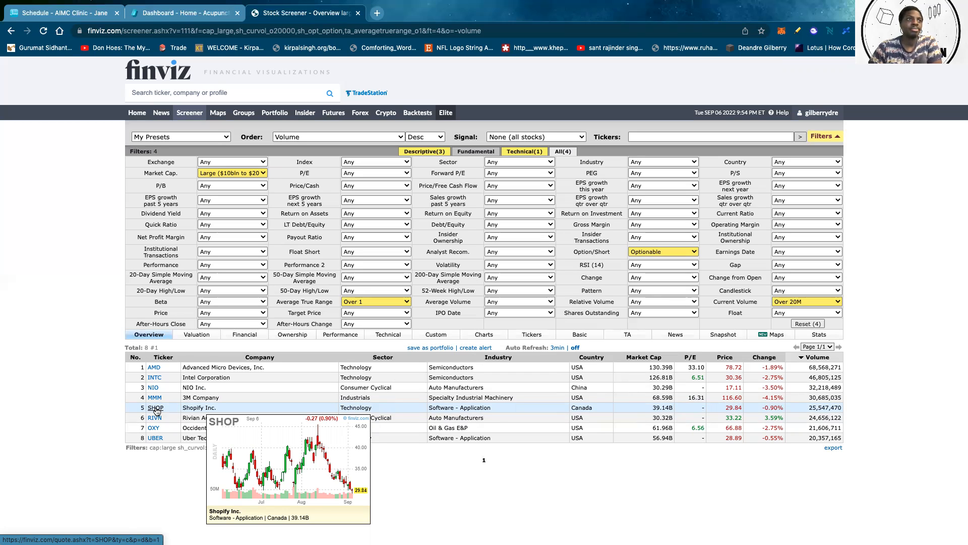
mouse_move(155, 379)
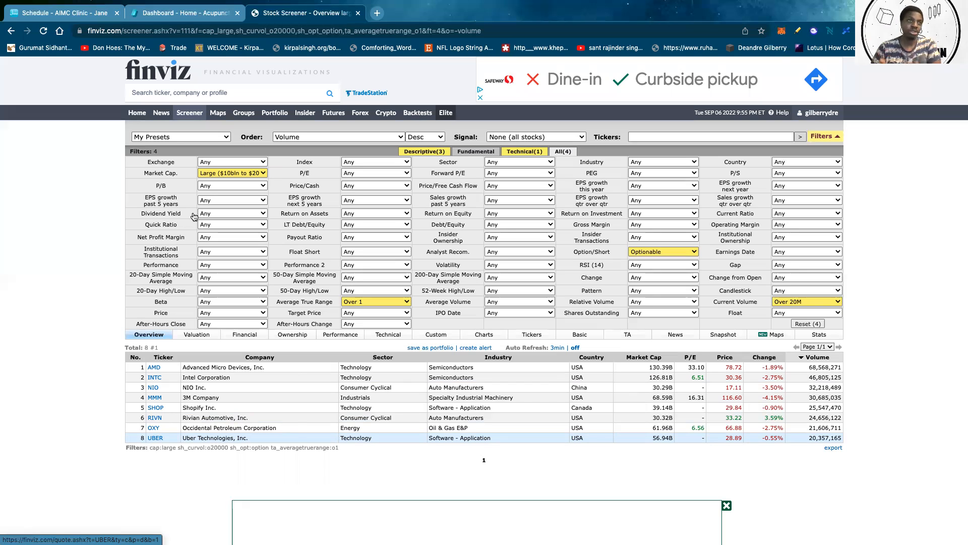
- Browse the available options of the 20-Day Simple Moving Average filter
left_click(215, 278)
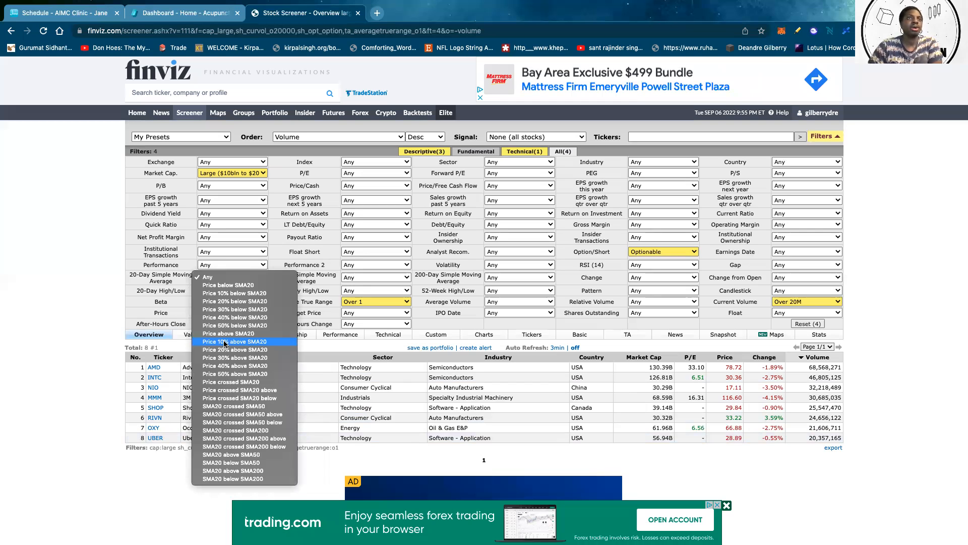
left_click(225, 342)
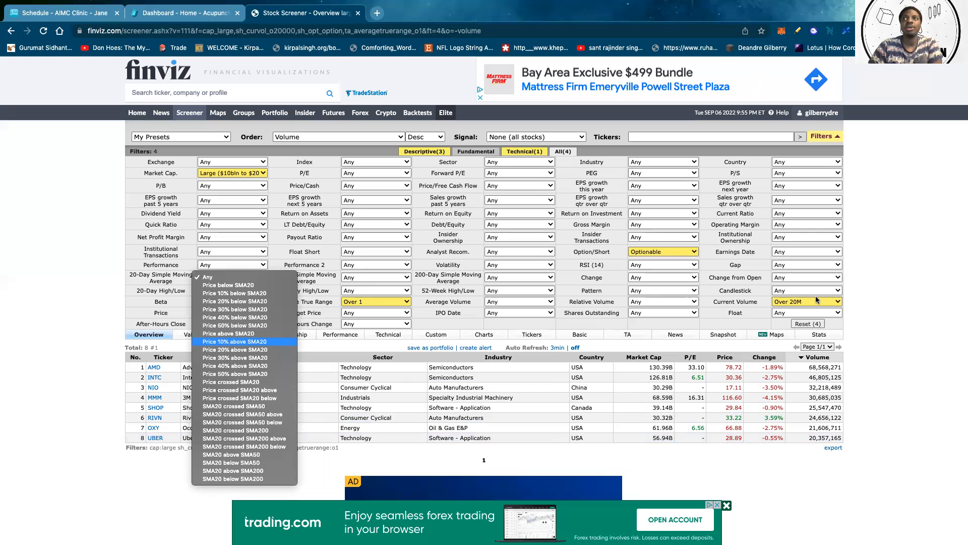